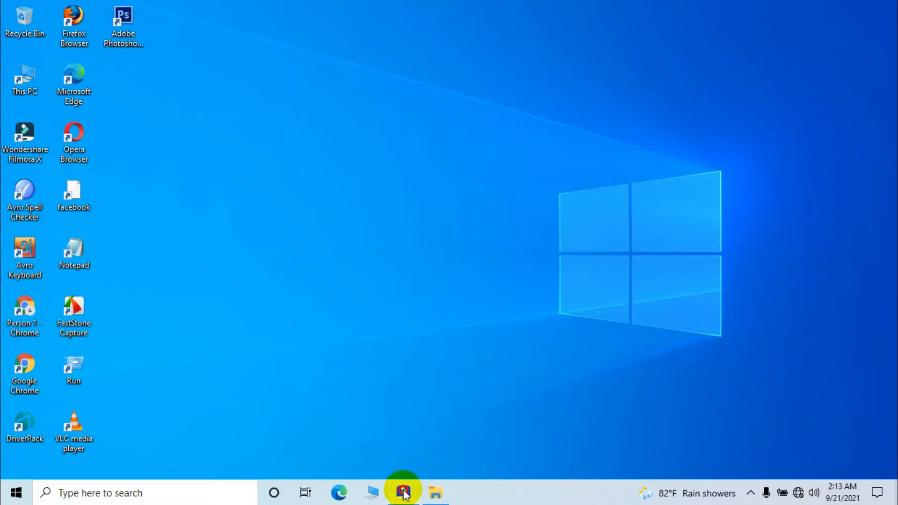
Switch to Filmora, import the My Video1 clip from File Explorer and place it at the start of video track 2
{"action": "left_click", "coordinate": [403, 493]}
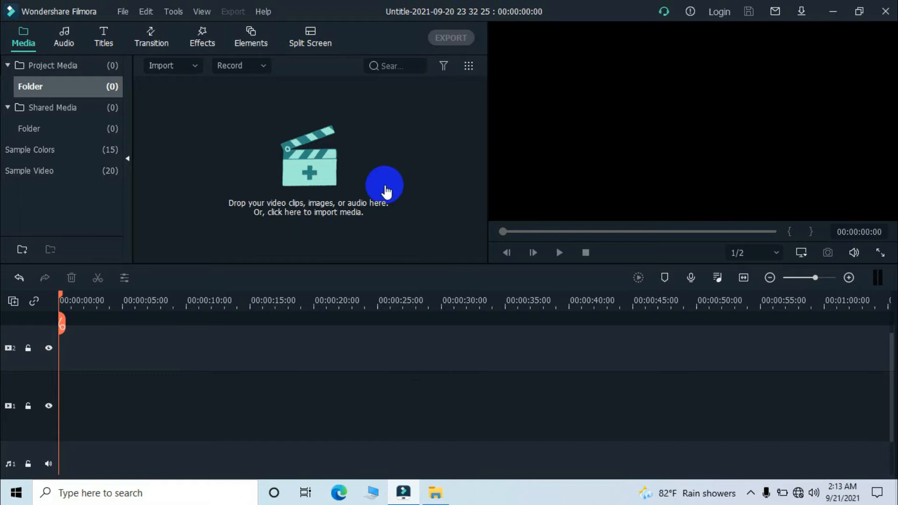
{"action": "left_click", "coordinate": [434, 492]}
{"action": "left_click_drag", "start_coordinate": [224, 105], "coordinate": [332, 164]}
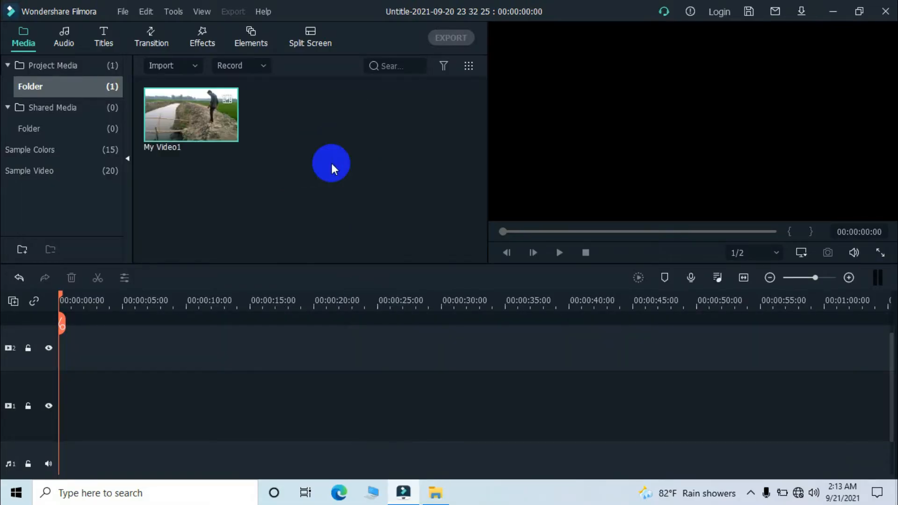
{"action": "left_click_drag", "start_coordinate": [174, 115], "coordinate": [48, 366]}
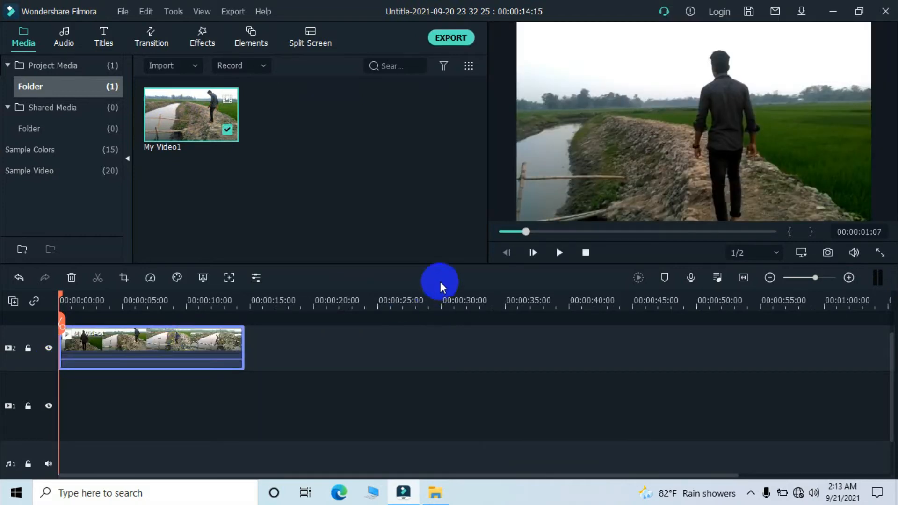
Play the My Video1 clip from its start to review the footage
{"action": "left_click_drag", "start_coordinate": [521, 239], "coordinate": [507, 233]}
{"action": "left_click", "coordinate": [533, 255]}
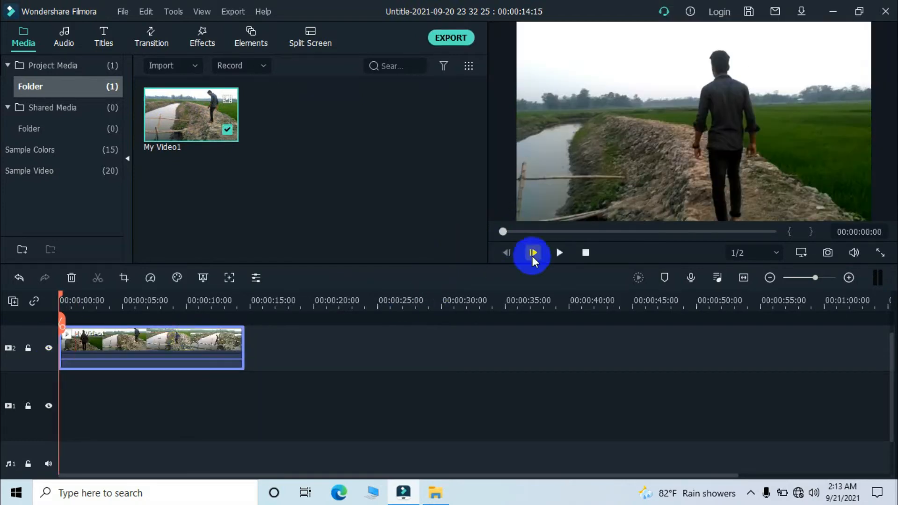
{"action": "left_click", "coordinate": [560, 253]}
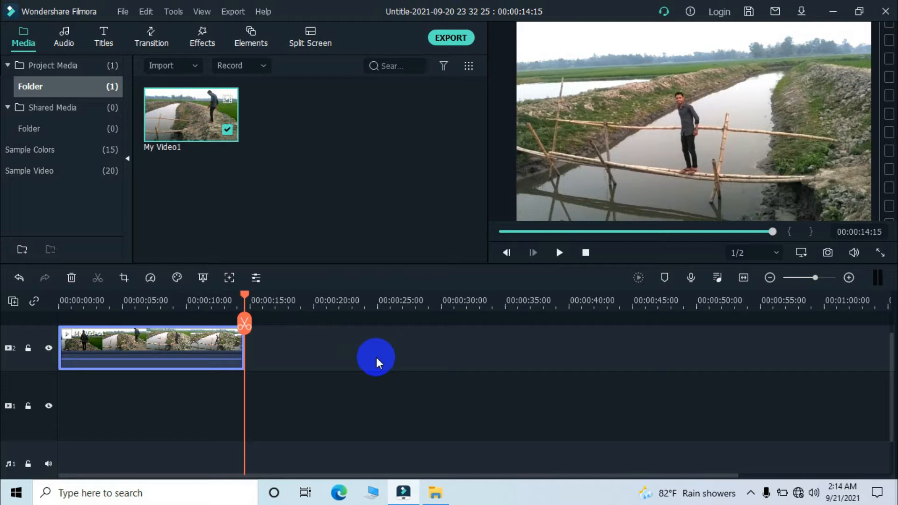
Play the clip again from the start and split it at 00:00:04:15
{"action": "left_click_drag", "start_coordinate": [245, 300], "coordinate": [60, 300]}
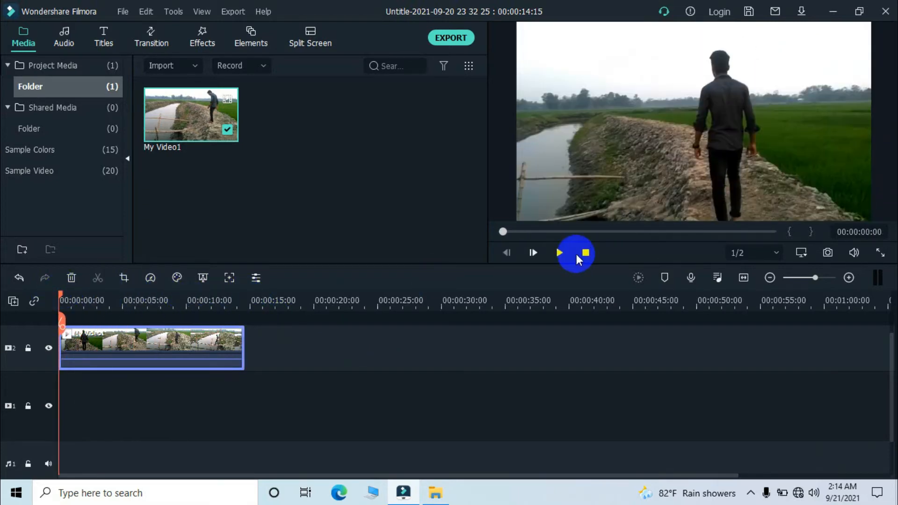
{"action": "left_click", "coordinate": [559, 252]}
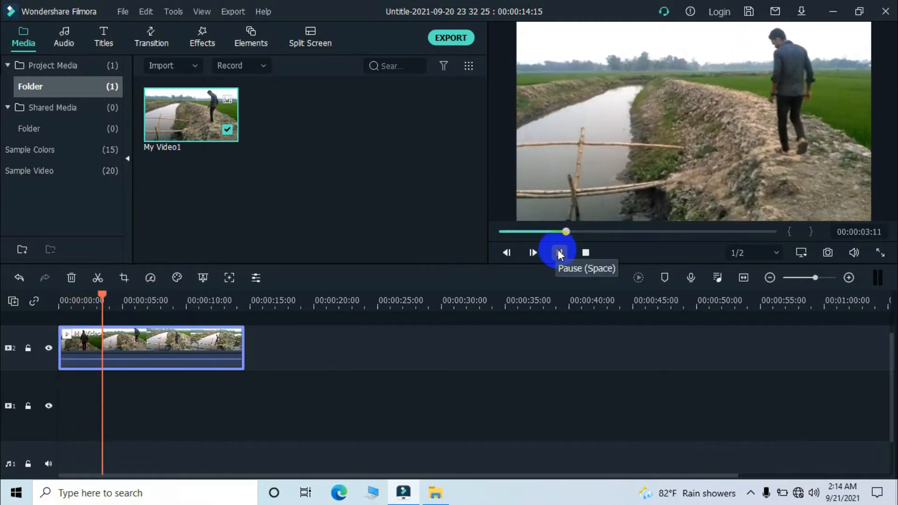
{"action": "left_click", "coordinate": [559, 253]}
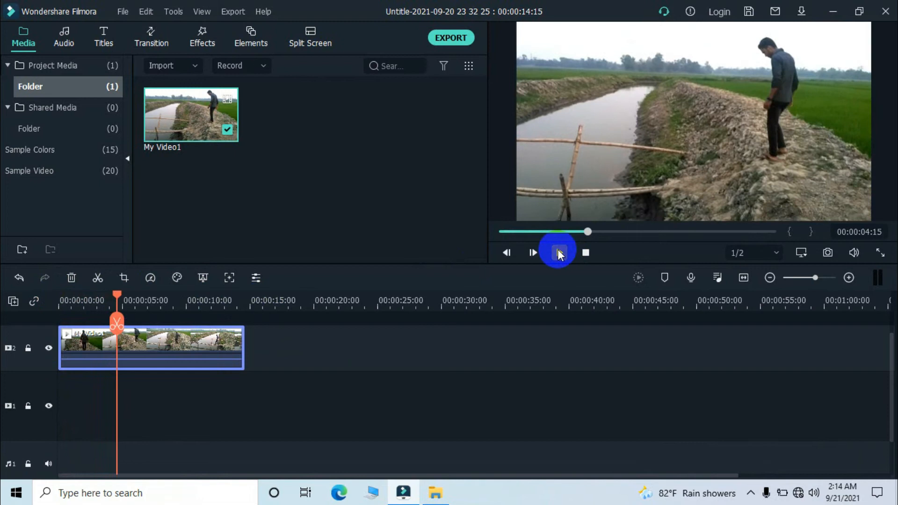
{"action": "left_click", "coordinate": [117, 323]}
{"action": "mouse_move", "coordinate": [120, 301]}
{"action": "left_mouse_down"}
{"action": "mouse_move", "coordinate": [140, 298]}
{"action": "mouse_move", "coordinate": [119, 300]}
{"action": "left_mouse_up"}
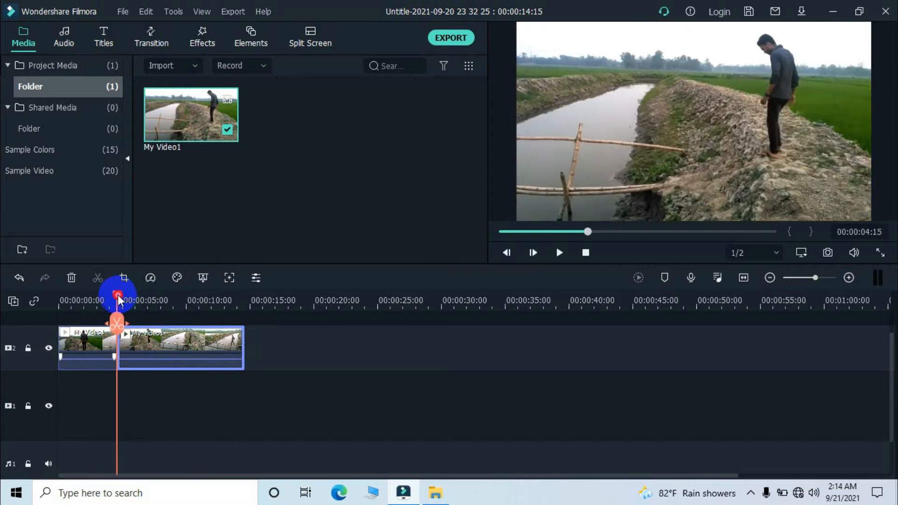
Continue playback and split the second part of the clip at 00:00:09:06
{"action": "left_click", "coordinate": [560, 254]}
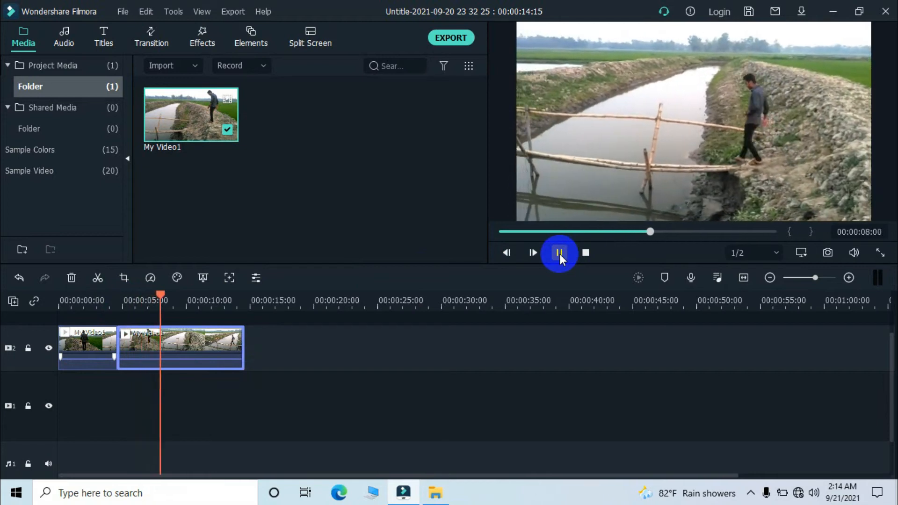
{"action": "left_click", "coordinate": [560, 253]}
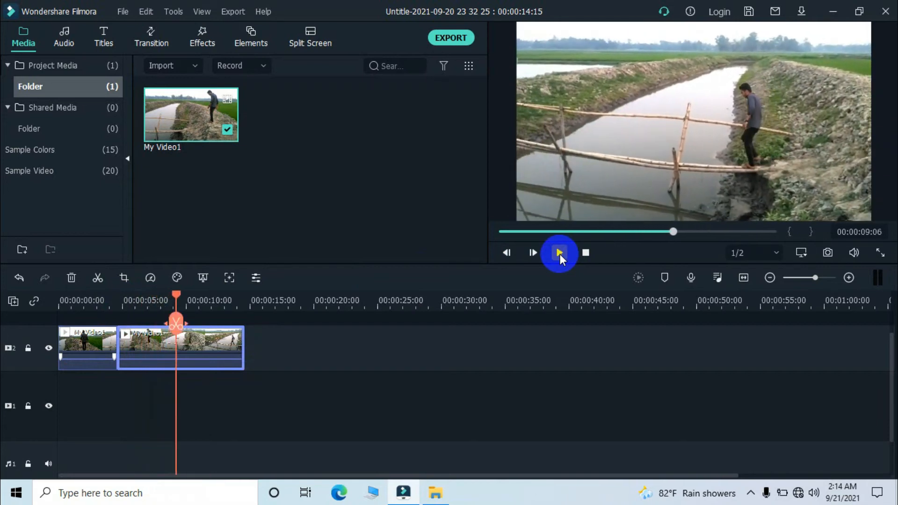
{"action": "left_click", "coordinate": [203, 354]}
{"action": "left_click", "coordinate": [176, 325]}
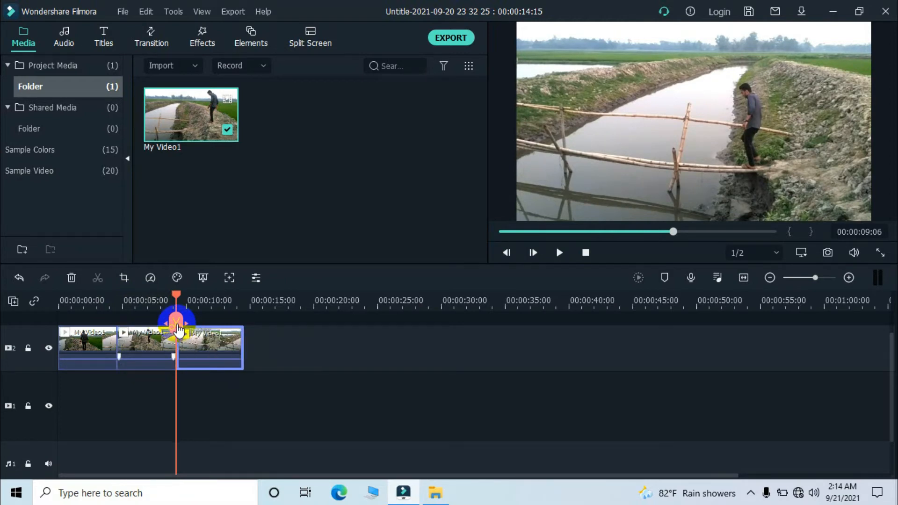
{"action": "left_click", "coordinate": [133, 346]}
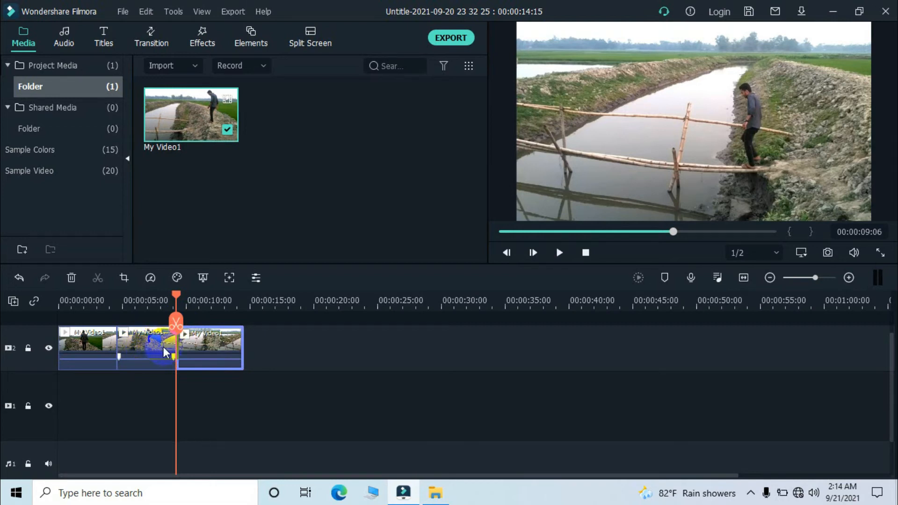
Slow the first segment of the clip to a custom speed of 0.50x
{"action": "left_click_drag", "start_coordinate": [176, 295], "coordinate": [66, 299]}
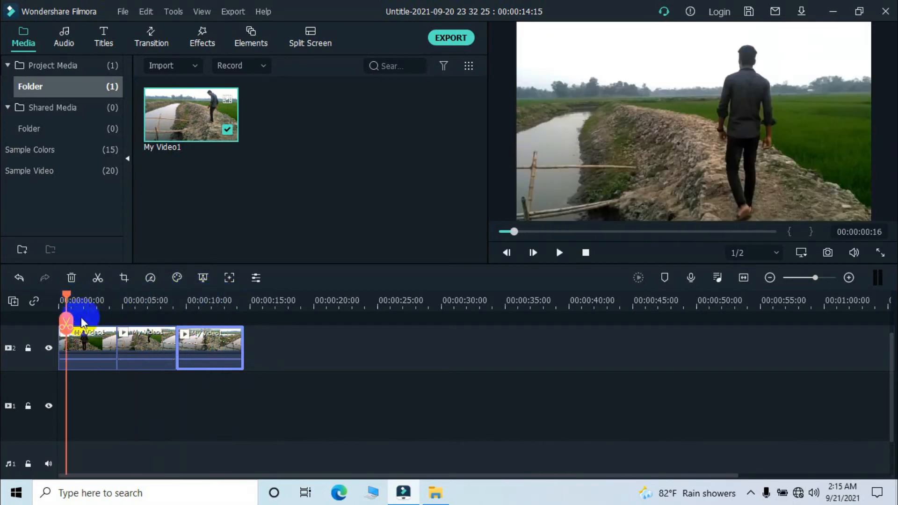
{"action": "left_click", "coordinate": [91, 346]}
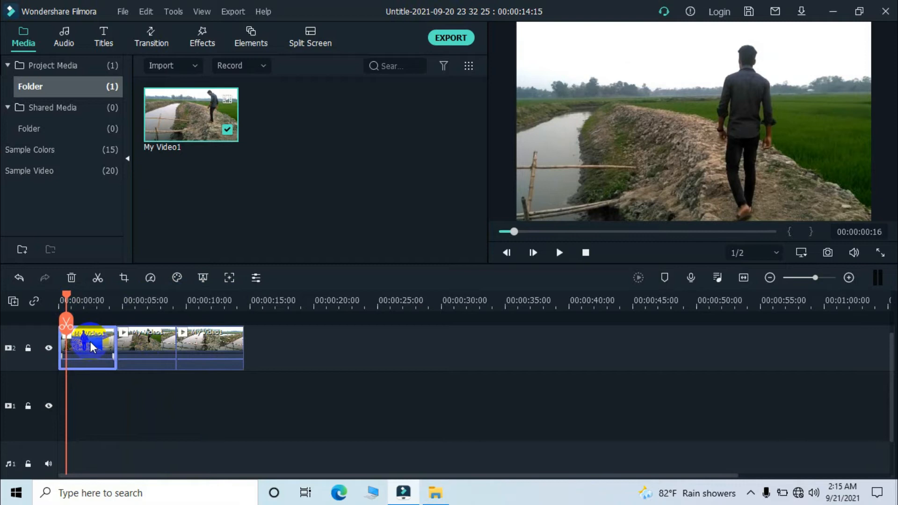
{"action": "right_click", "coordinate": [91, 345]}
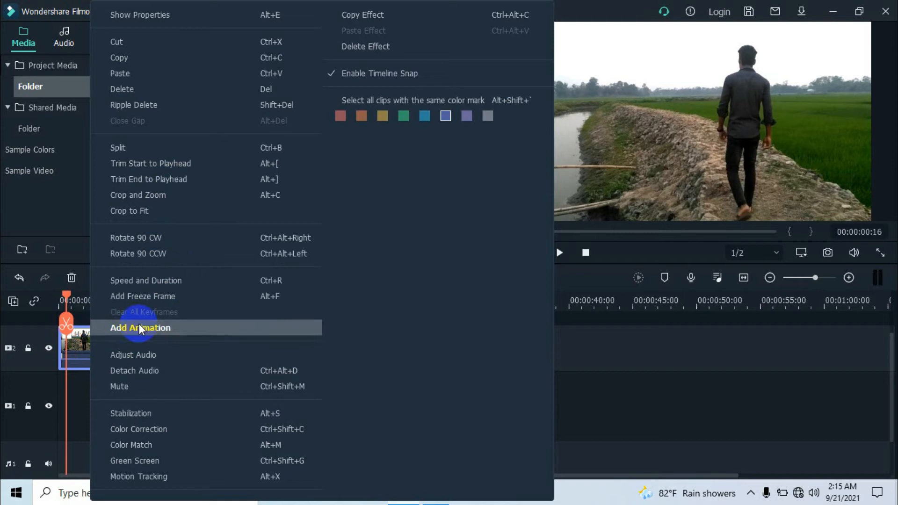
{"action": "left_click", "coordinate": [225, 281]}
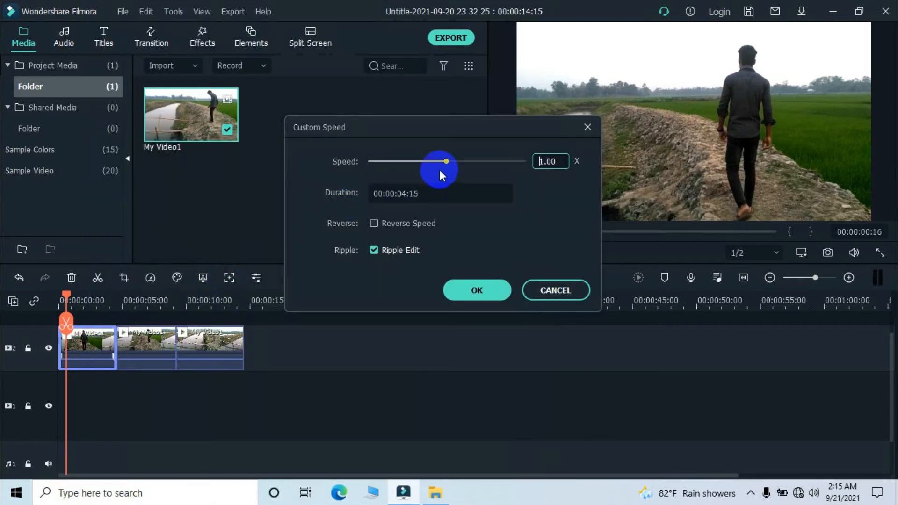
{"action": "left_click_drag", "start_coordinate": [447, 165], "coordinate": [408, 165]}
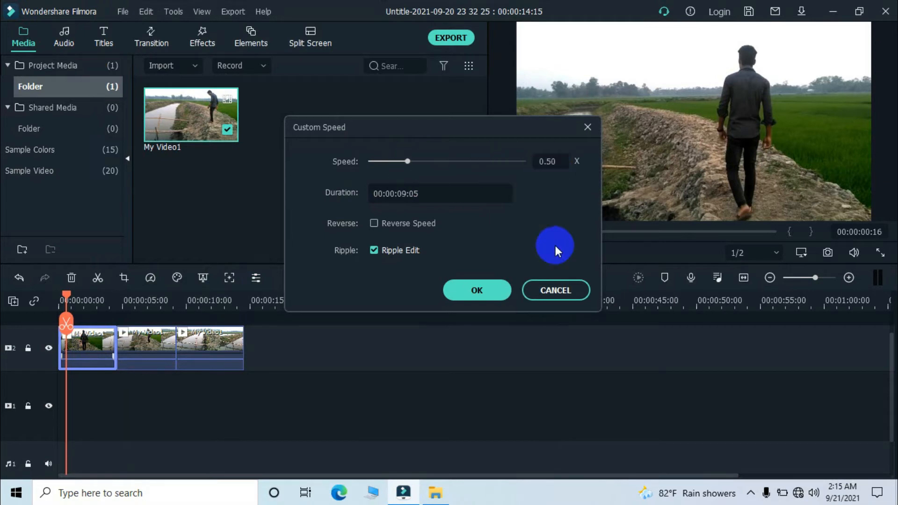
{"action": "left_click", "coordinate": [473, 289]}
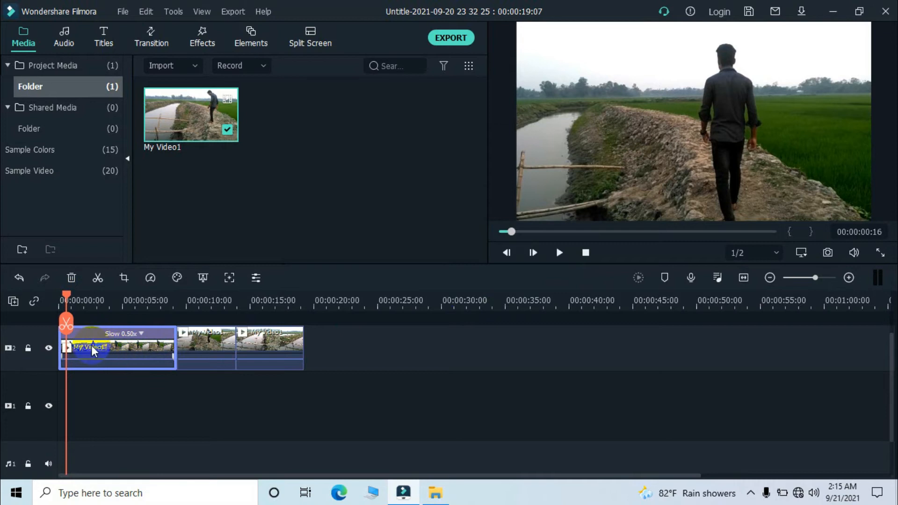
Speed up the middle segment of the clip to a custom speed of 2.72x
{"action": "left_click_drag", "start_coordinate": [66, 294], "coordinate": [207, 323]}
{"action": "left_click", "coordinate": [217, 354]}
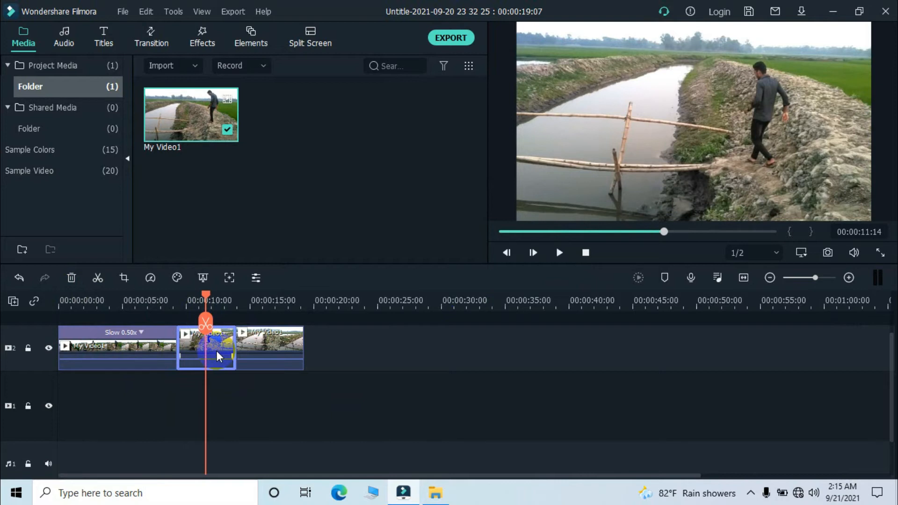
{"action": "right_click", "coordinate": [217, 344]}
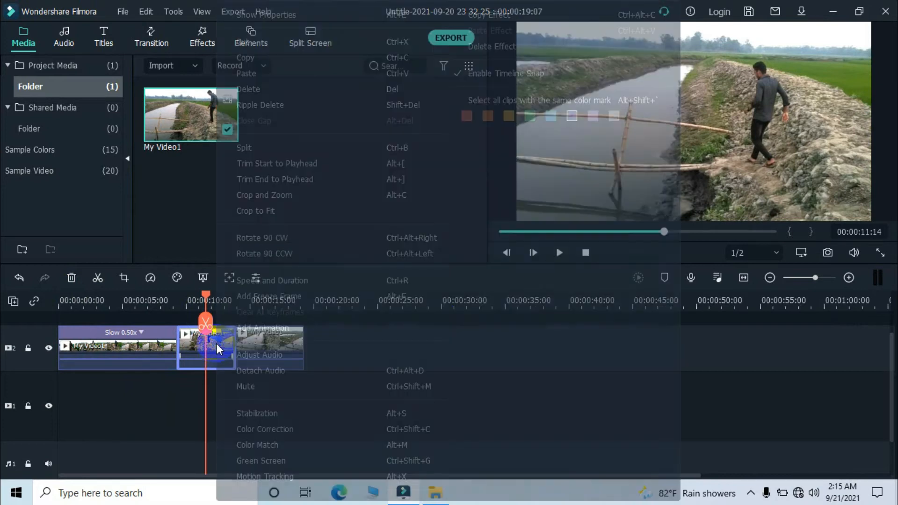
{"action": "left_click", "coordinate": [268, 279]}
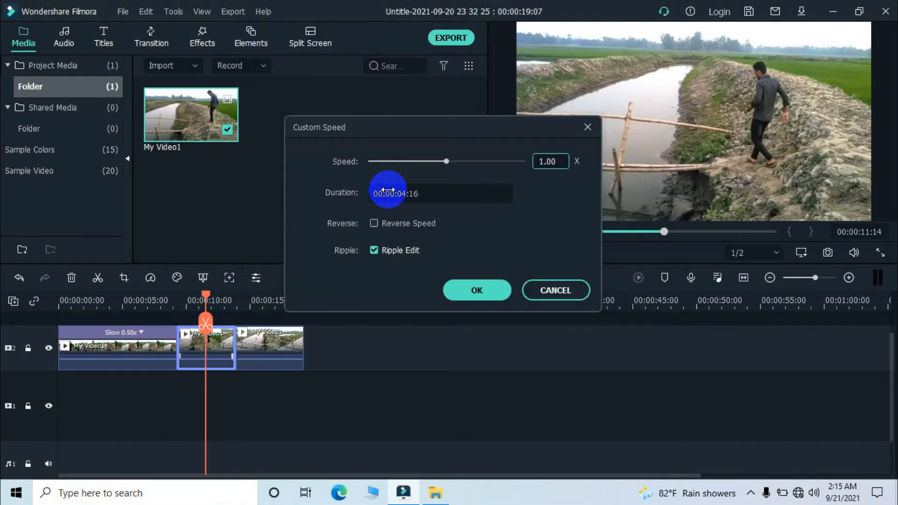
{"action": "left_click_drag", "start_coordinate": [446, 162], "coordinate": [477, 163]}
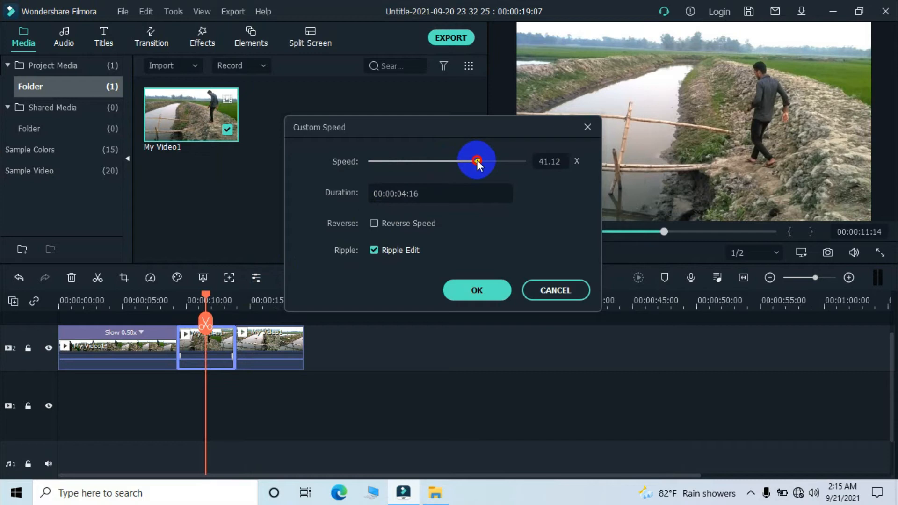
{"action": "left_click_drag", "start_coordinate": [477, 160], "coordinate": [447, 162]}
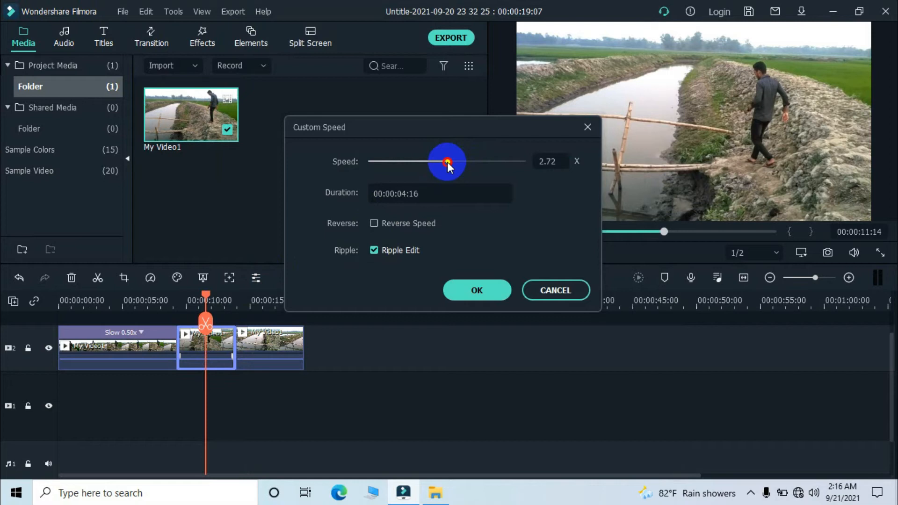
{"action": "left_click", "coordinate": [485, 290]}
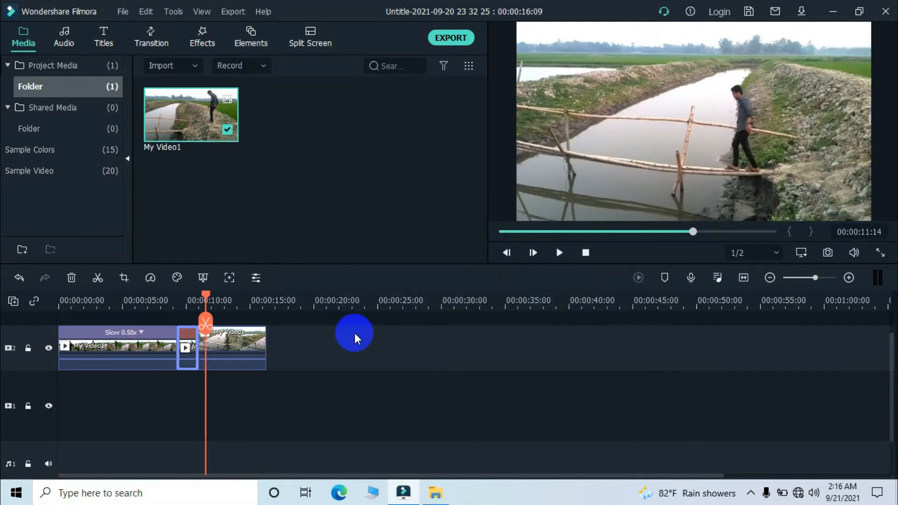
Slow the last segment of the clip to a custom speed of 0.50x
{"action": "left_click", "coordinate": [235, 348]}
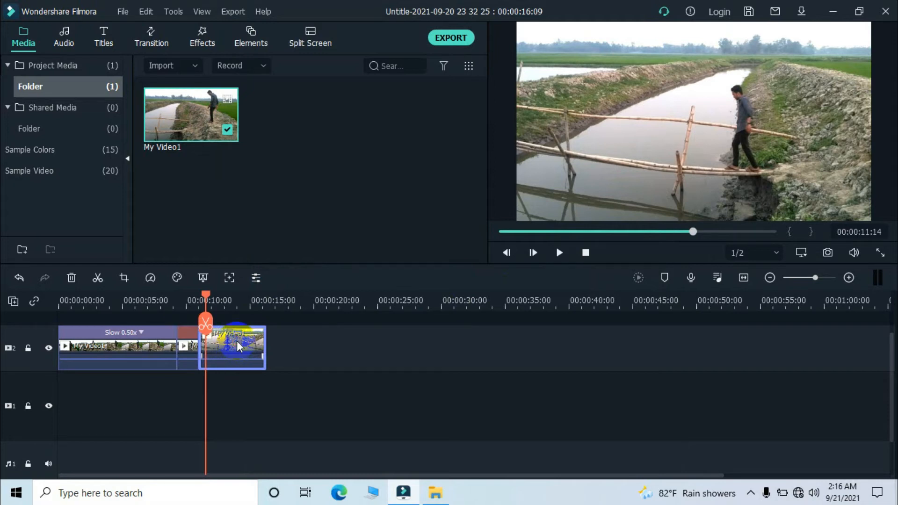
{"action": "right_click", "coordinate": [236, 340]}
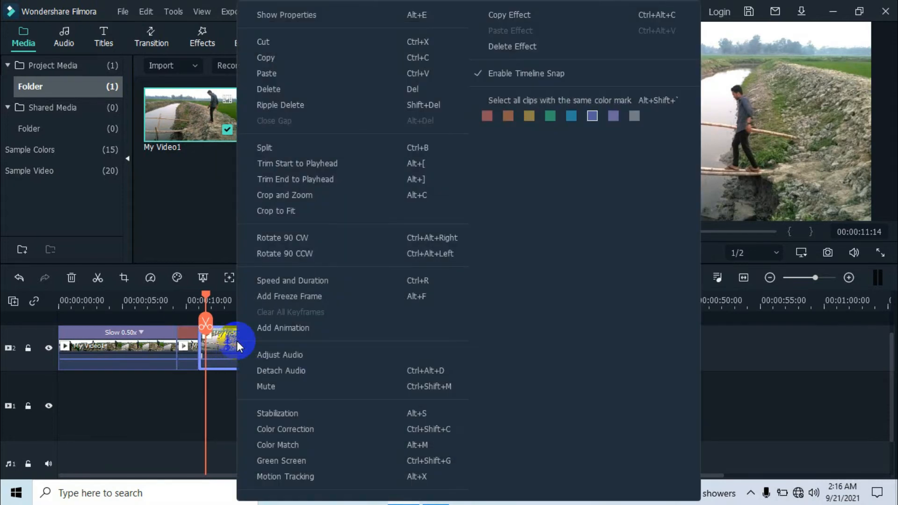
{"action": "left_click", "coordinate": [300, 280]}
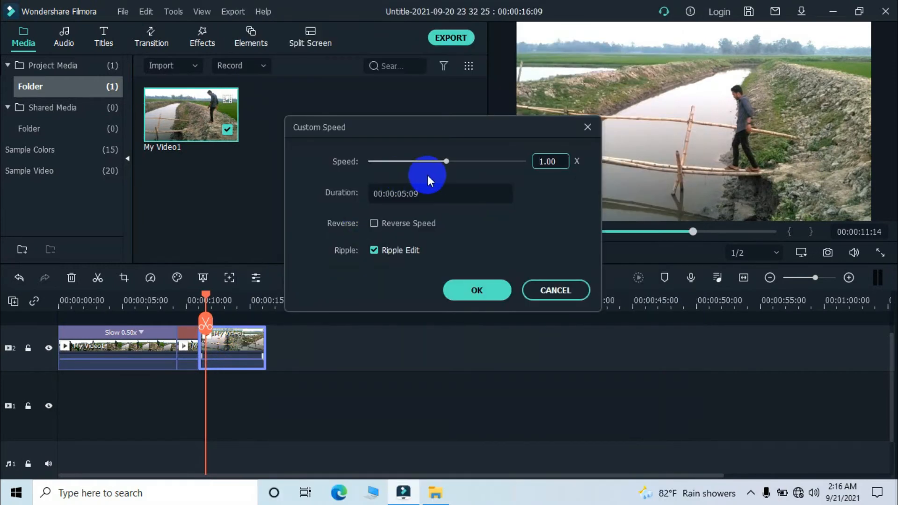
{"action": "left_click_drag", "start_coordinate": [444, 162], "coordinate": [409, 161]}
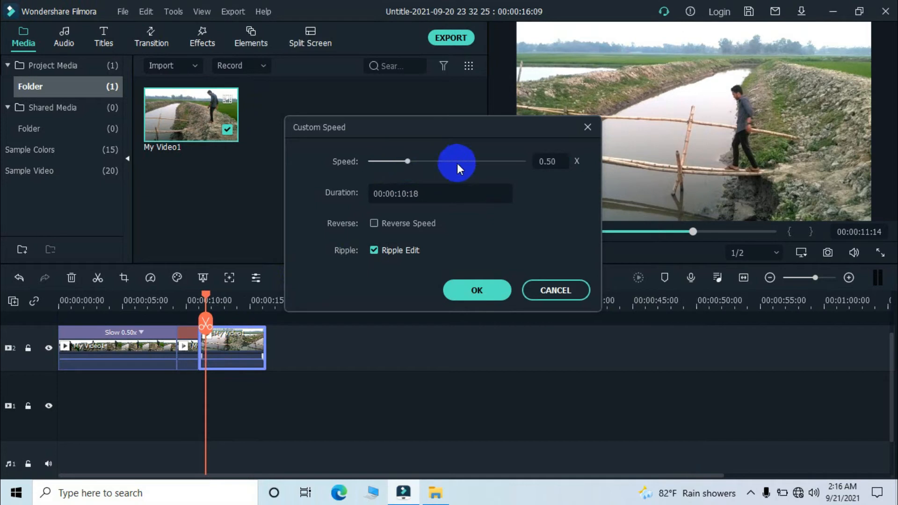
{"action": "left_click", "coordinate": [477, 290]}
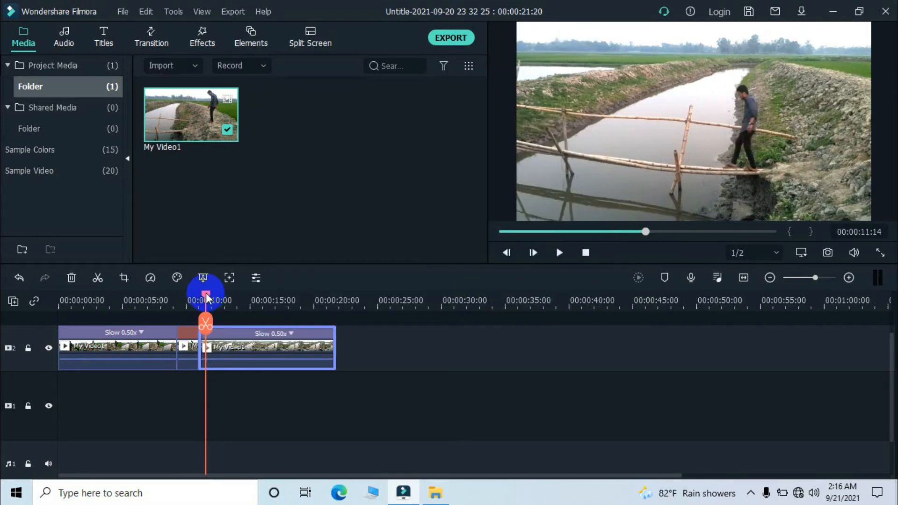
Play the retimed sequence from the start and inspect the last segment and its properties
{"action": "left_click_drag", "start_coordinate": [206, 294], "coordinate": [36, 295]}
{"action": "left_click", "coordinate": [557, 253]}
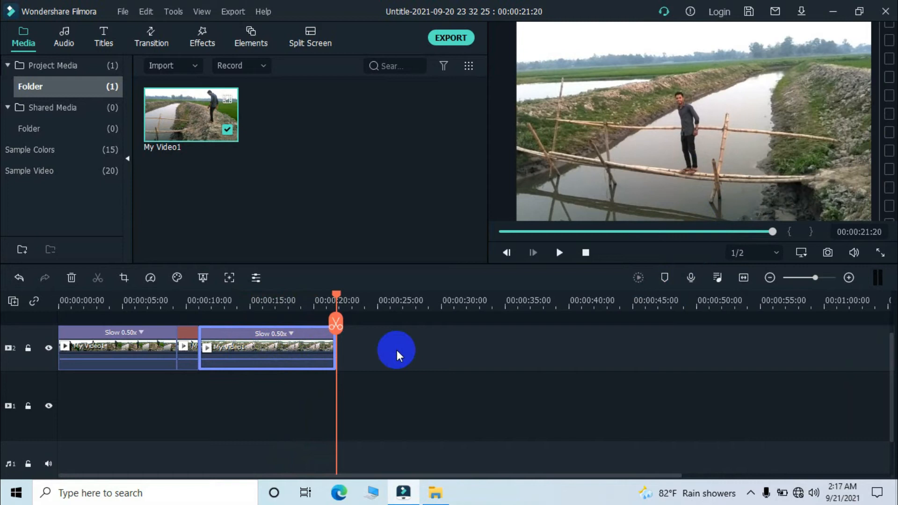
{"action": "left_click_drag", "start_coordinate": [338, 299], "coordinate": [248, 299]}
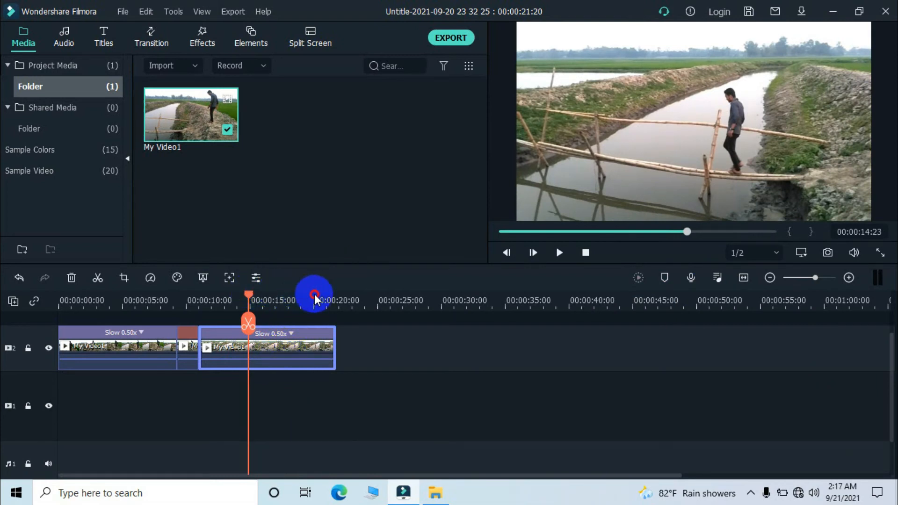
{"action": "left_click_drag", "start_coordinate": [248, 297], "coordinate": [338, 304]}
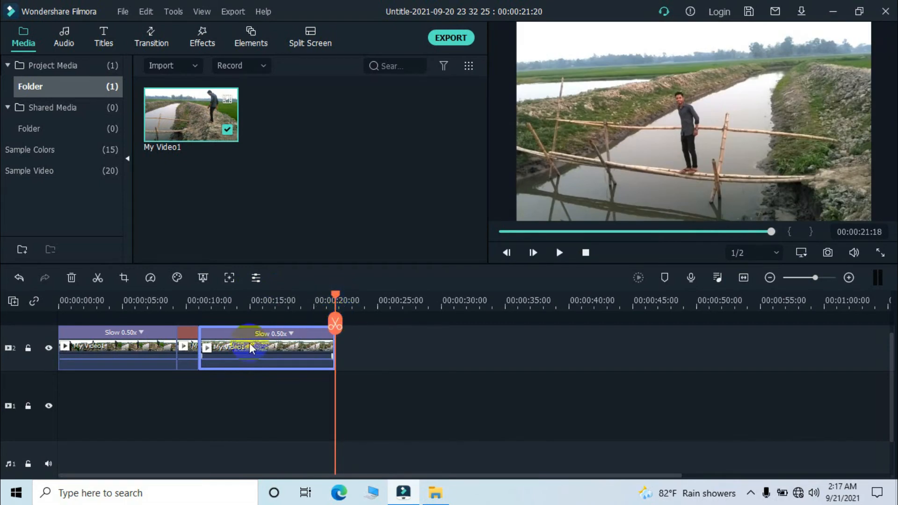
{"action": "double_click", "coordinate": [267, 348]}
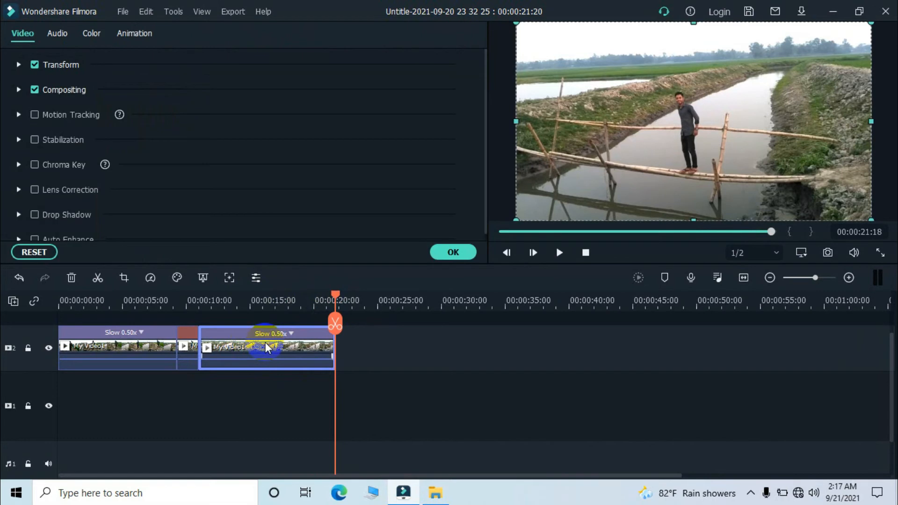
{"action": "left_click", "coordinate": [451, 253]}
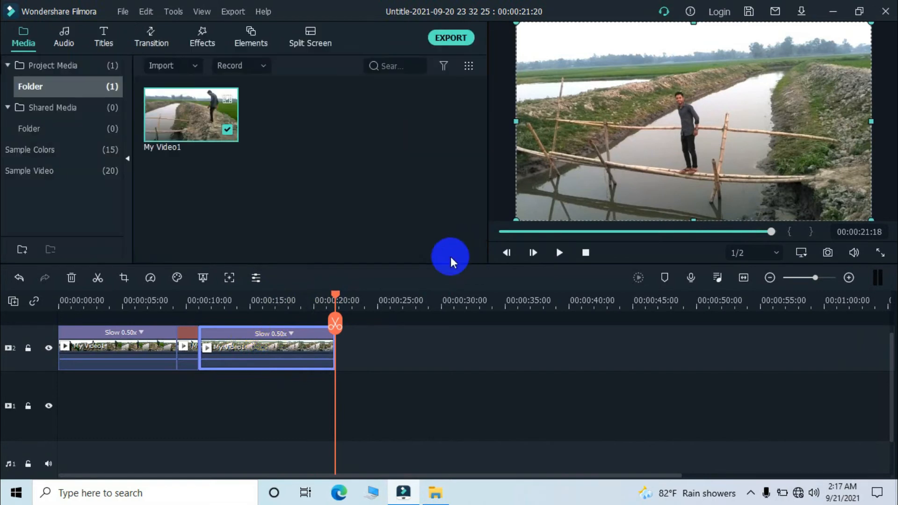
Duplicate the last slow segment of My Video1 and place the copy directly after it at the end of the sequence
{"action": "right_click", "coordinate": [282, 346]}
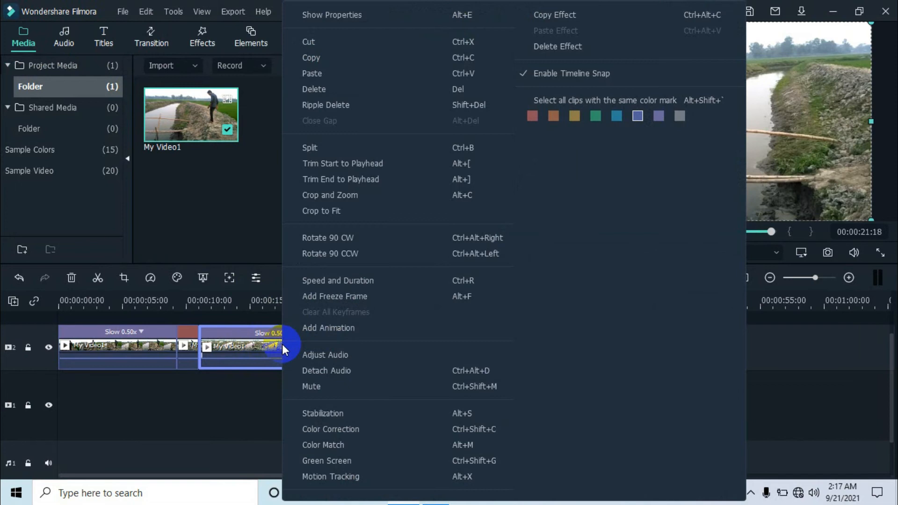
{"action": "left_click", "coordinate": [326, 58]}
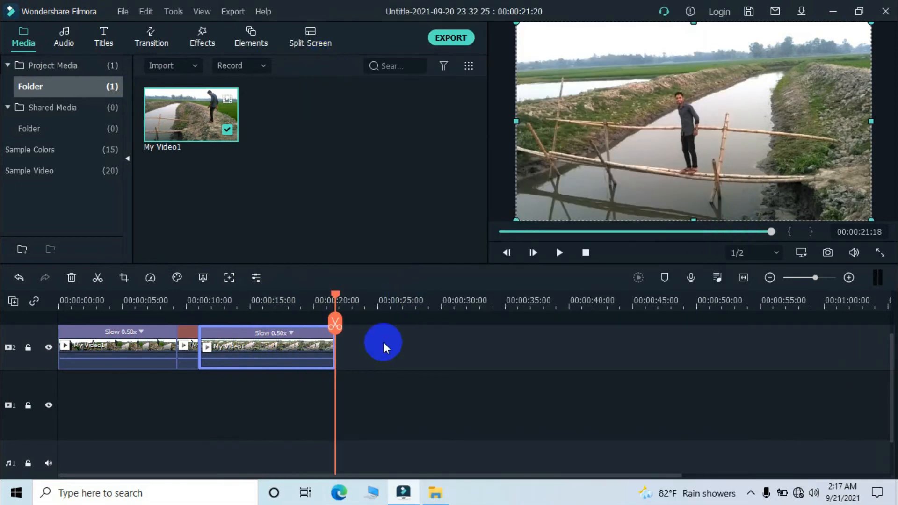
{"action": "scroll", "coordinate": [384, 343], "scroll_direction": "down", "scroll_amount": 1}
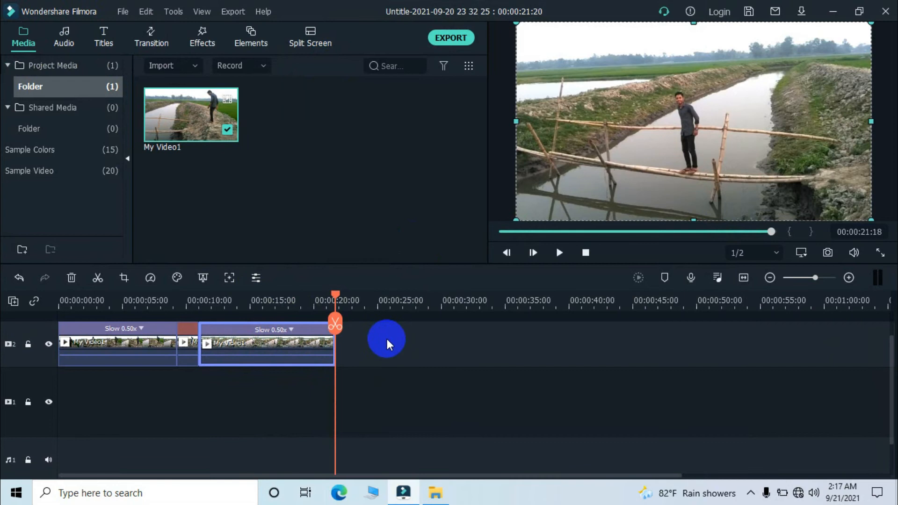
{"action": "right_click", "coordinate": [386, 339]}
{"action": "left_click", "coordinate": [444, 74]}
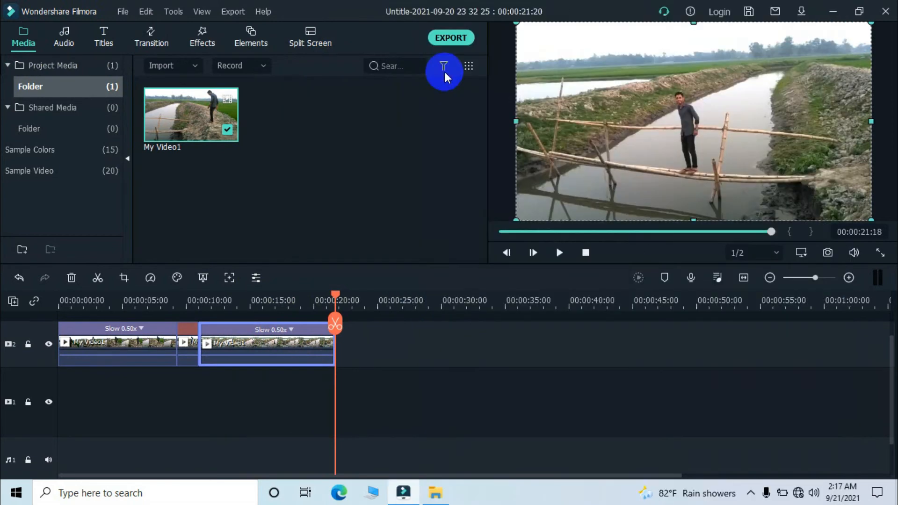
Reverse the playback of the copied segment at 0.50x speed, keeping ripple edit on, and create a proxy file for it
{"action": "left_click", "coordinate": [471, 309]}
{"action": "left_click_drag", "start_coordinate": [476, 299], "coordinate": [395, 294]}
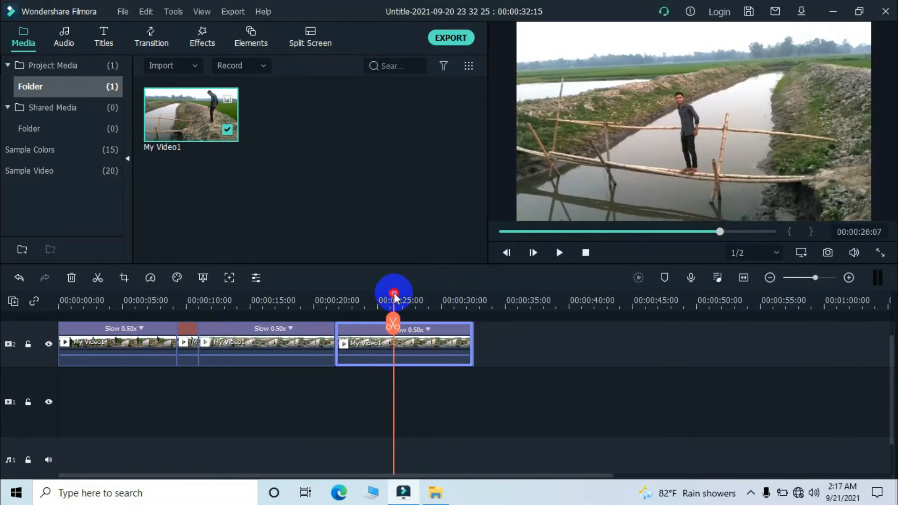
{"action": "left_click", "coordinate": [447, 349]}
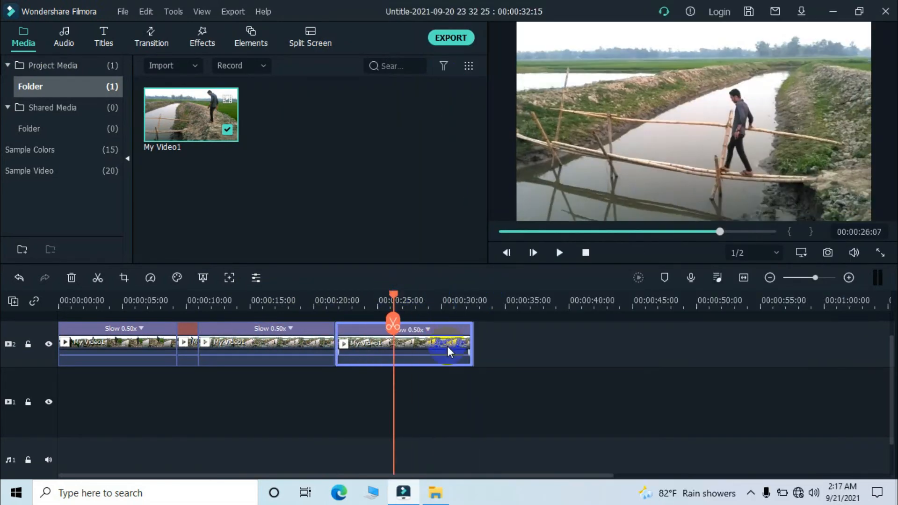
{"action": "right_click", "coordinate": [417, 346]}
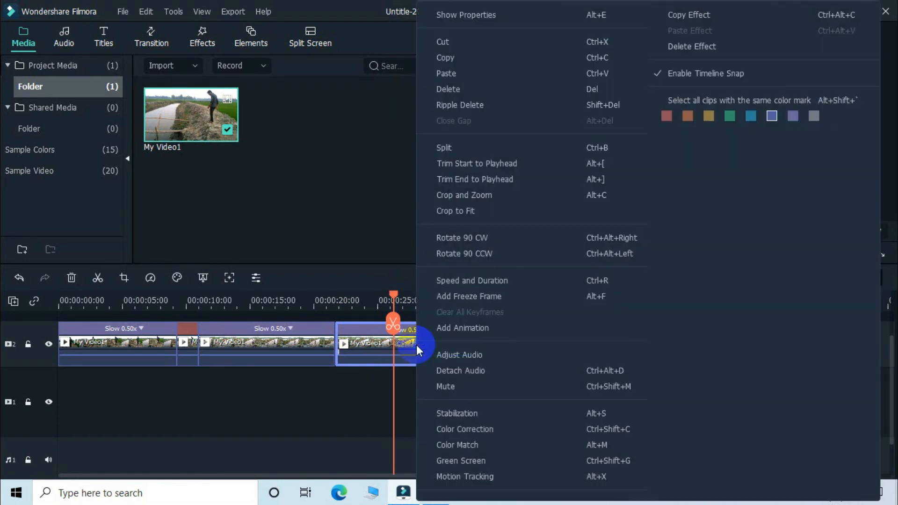
{"action": "left_click", "coordinate": [486, 282]}
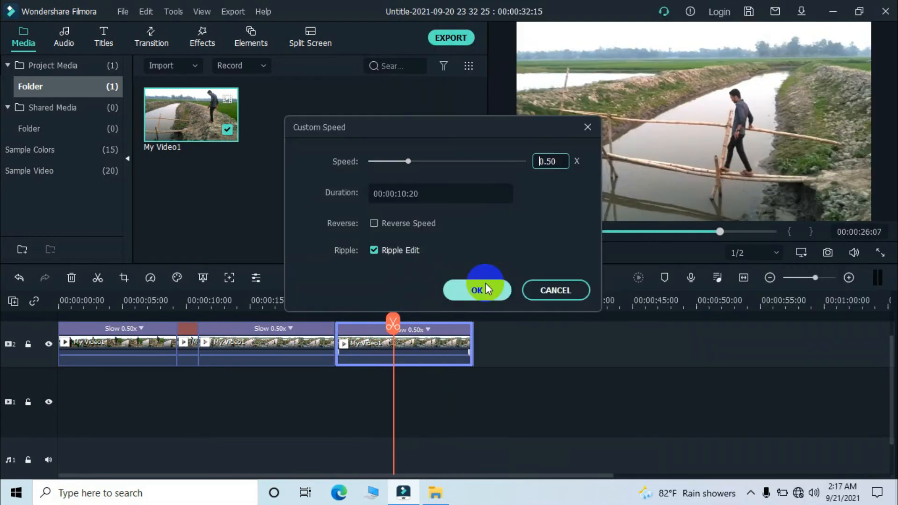
{"action": "left_click", "coordinate": [383, 250]}
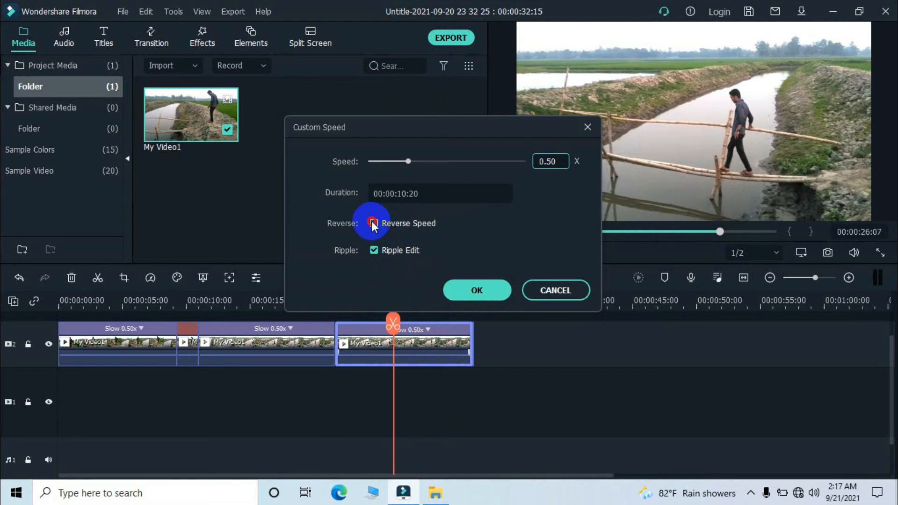
{"action": "left_click", "coordinate": [477, 281]}
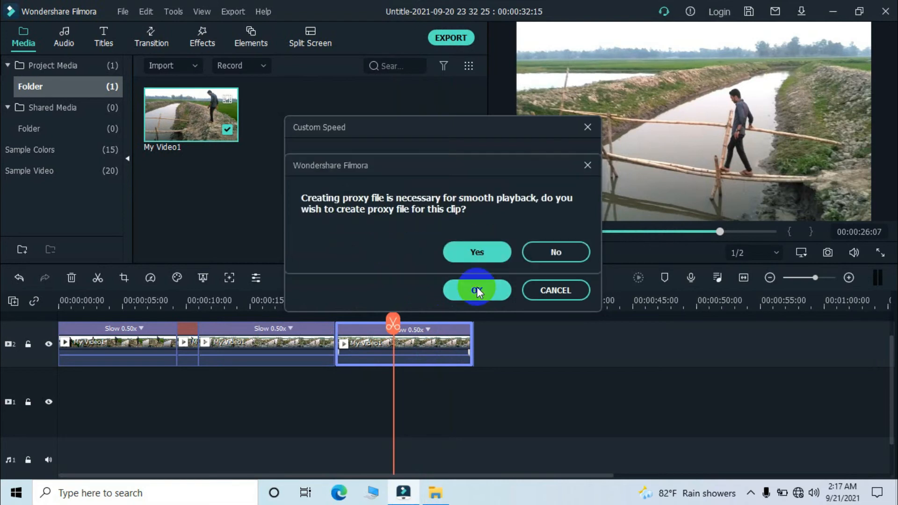
{"action": "left_click", "coordinate": [476, 252]}
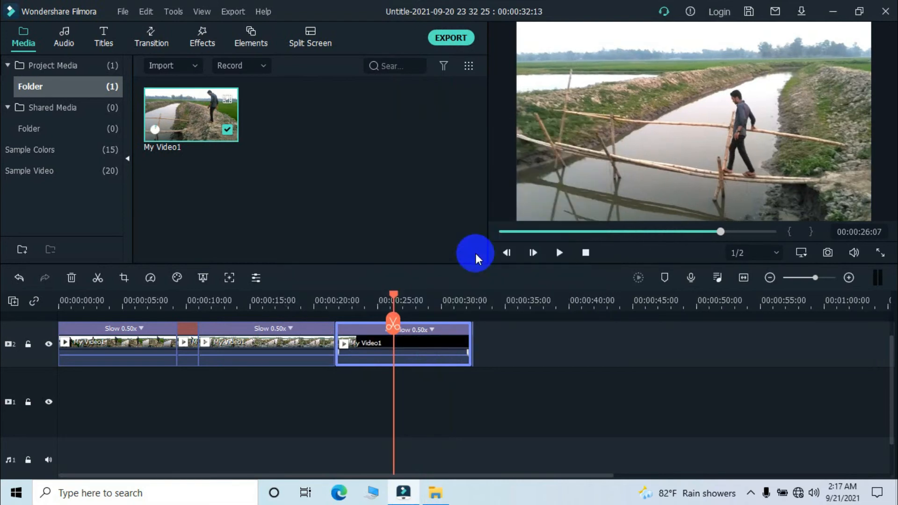
Play the whole sequence from the start to review the speed changes and the reversed segment
{"action": "left_click", "coordinate": [404, 366]}
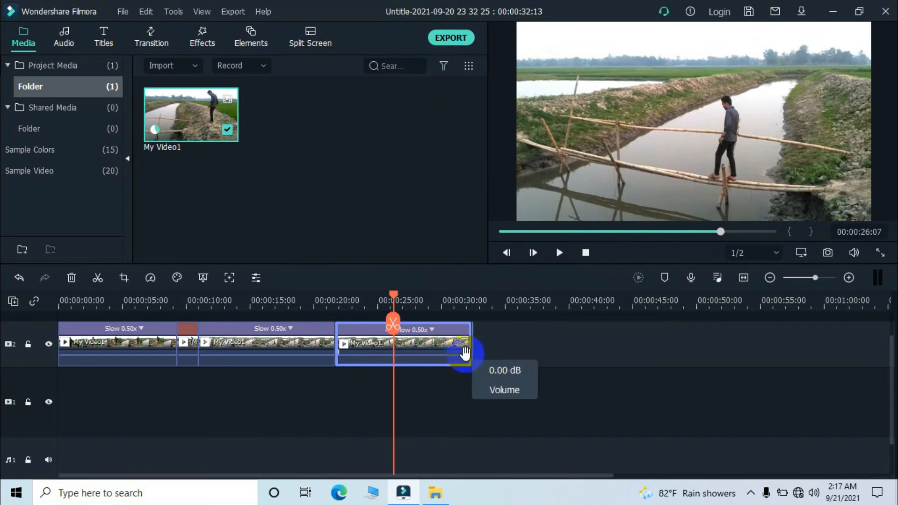
{"action": "left_click_drag", "start_coordinate": [396, 297], "coordinate": [47, 306]}
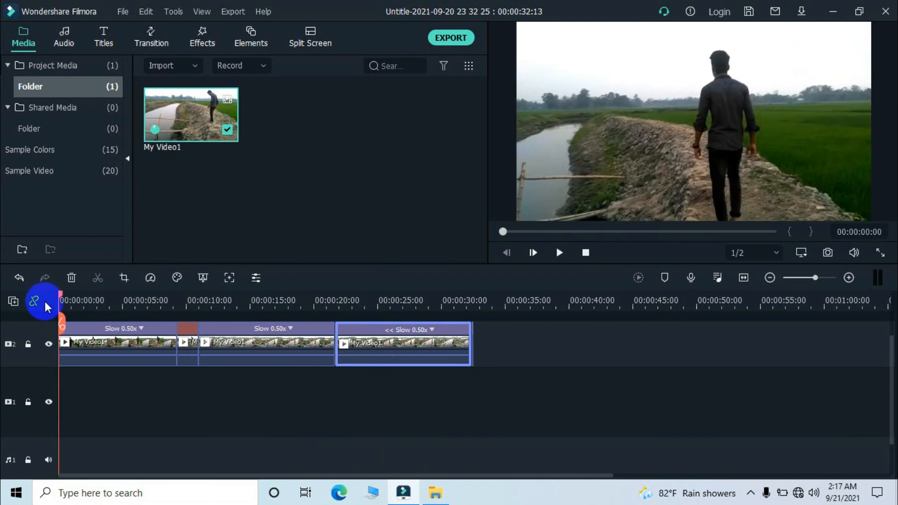
{"action": "left_click", "coordinate": [559, 252]}
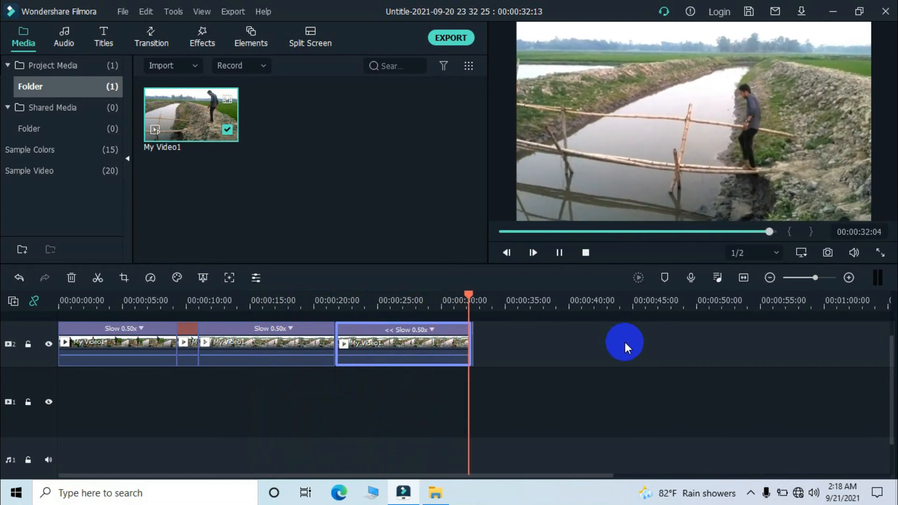
Export the sequence to the computer as the MP4 file My Video1 with GPU accelerated encoding, and show it in its output folder
{"action": "left_click", "coordinate": [448, 40]}
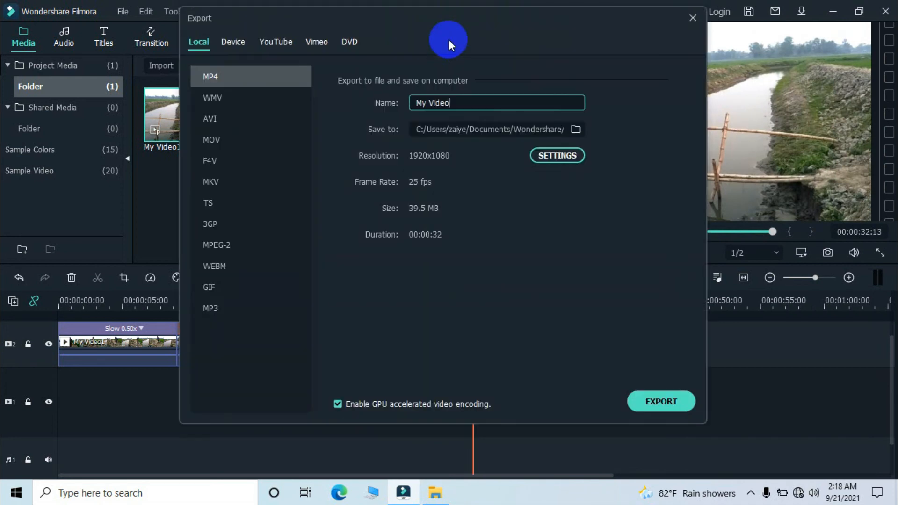
{"action": "left_click", "coordinate": [661, 401]}
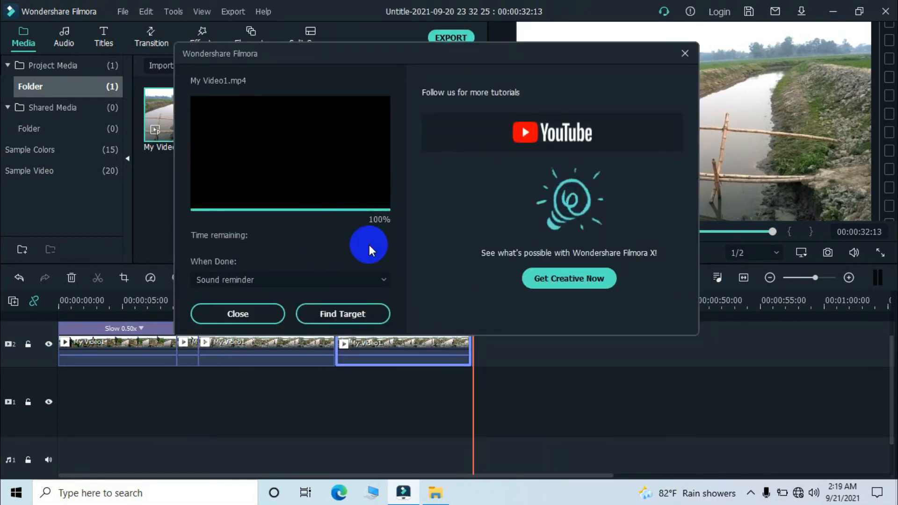
{"action": "left_click", "coordinate": [346, 315]}
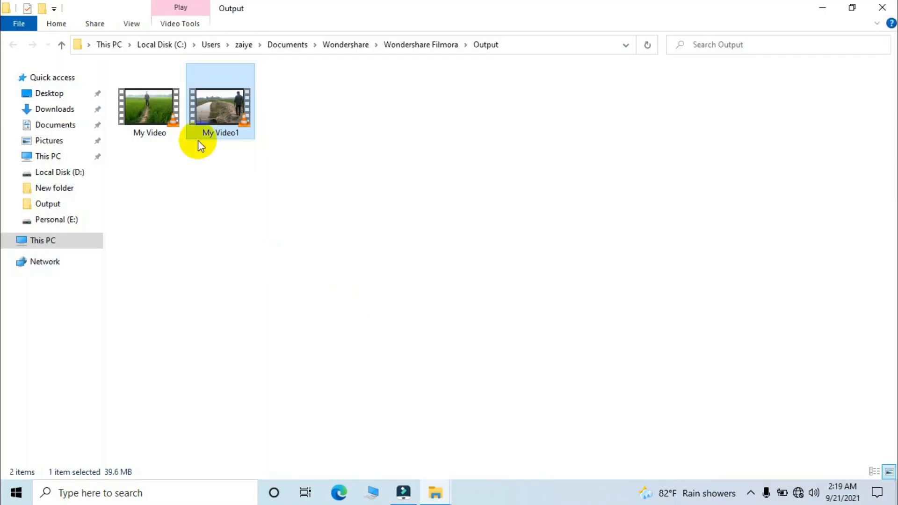
Open the exported My Video1 file in VLC media player and watch the result
{"action": "double_click", "coordinate": [221, 109]}
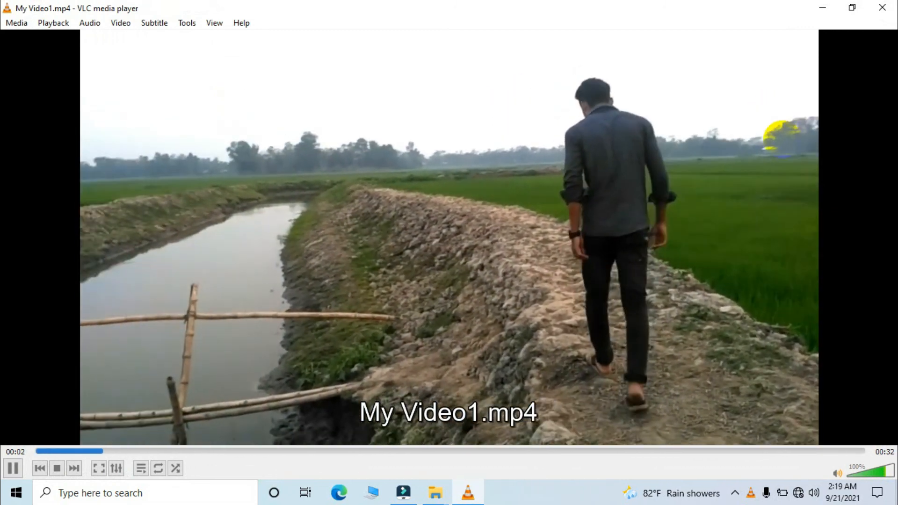
{"action": "left_click", "coordinate": [782, 145]}
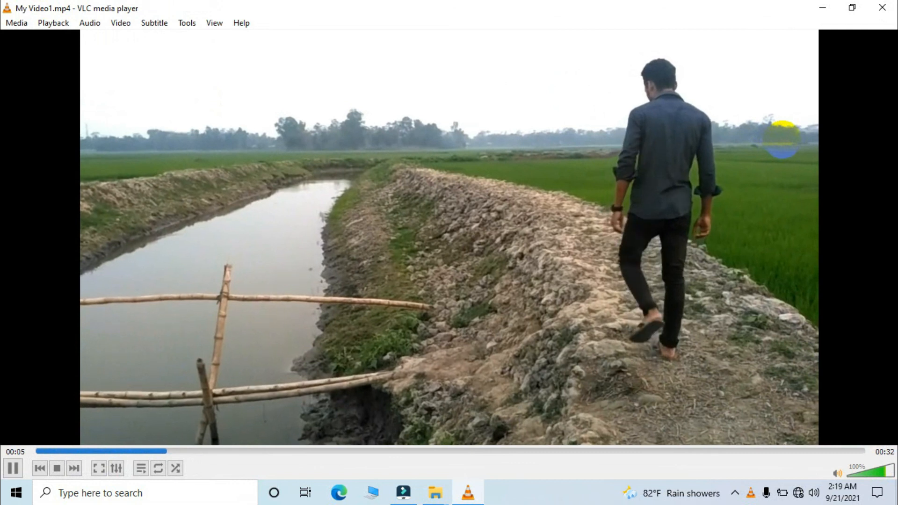
{"action": "left_click", "coordinate": [781, 140]}
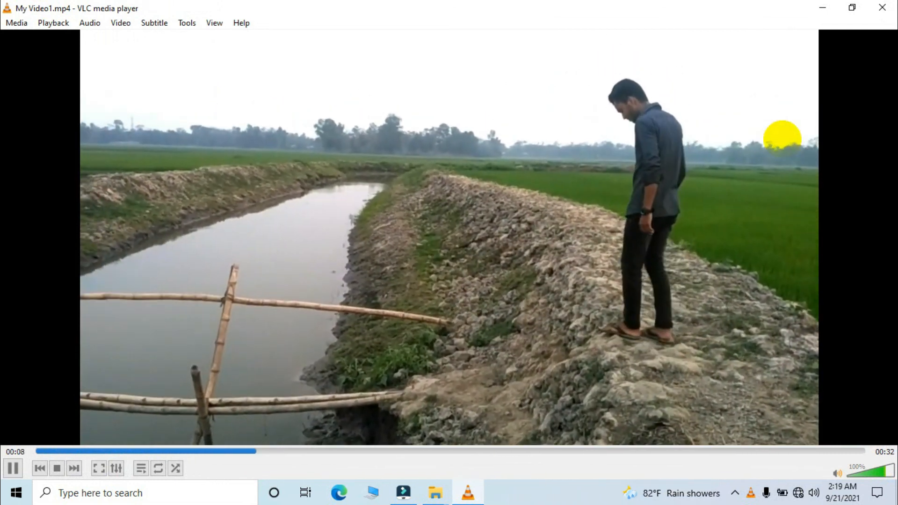
{"action": "left_click", "coordinate": [782, 138]}
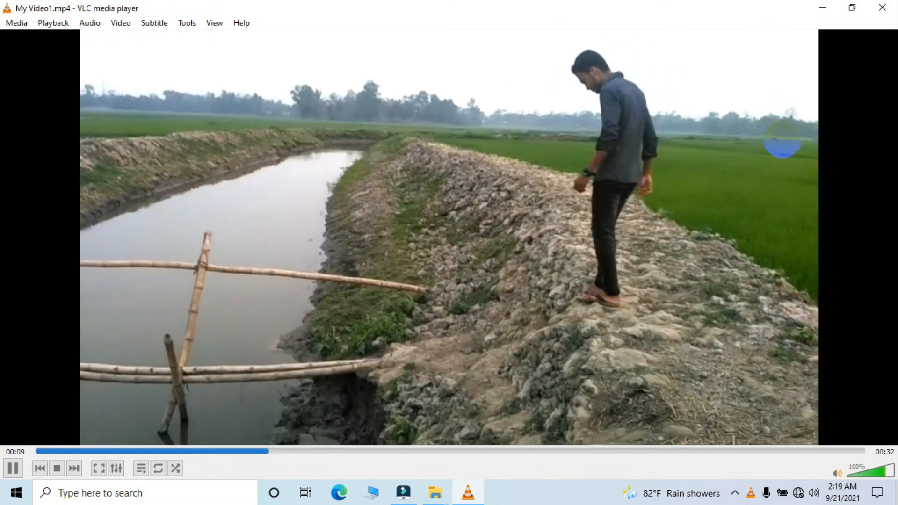